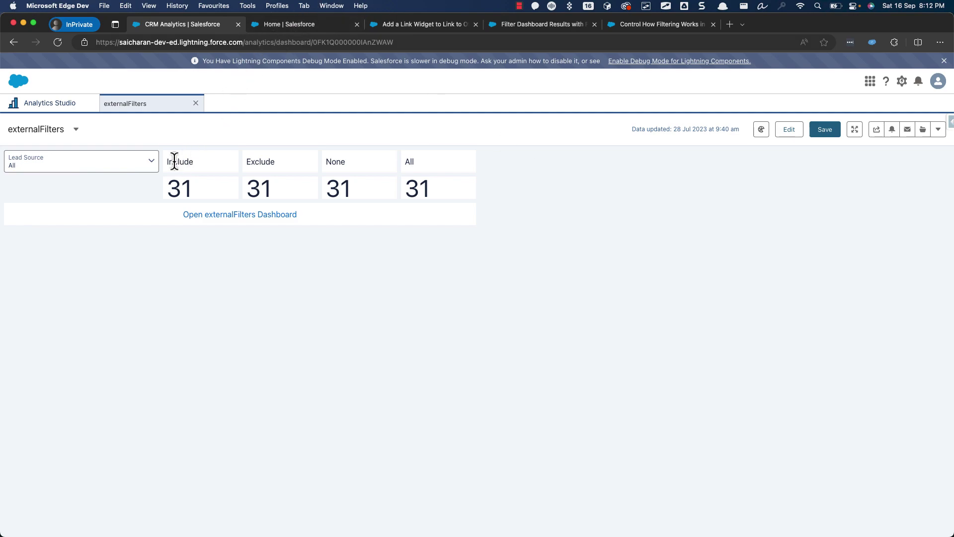
Put externalFilters into edit mode and check the Include count's query faceting.
left_click(790, 130)
left_click(119, 187)
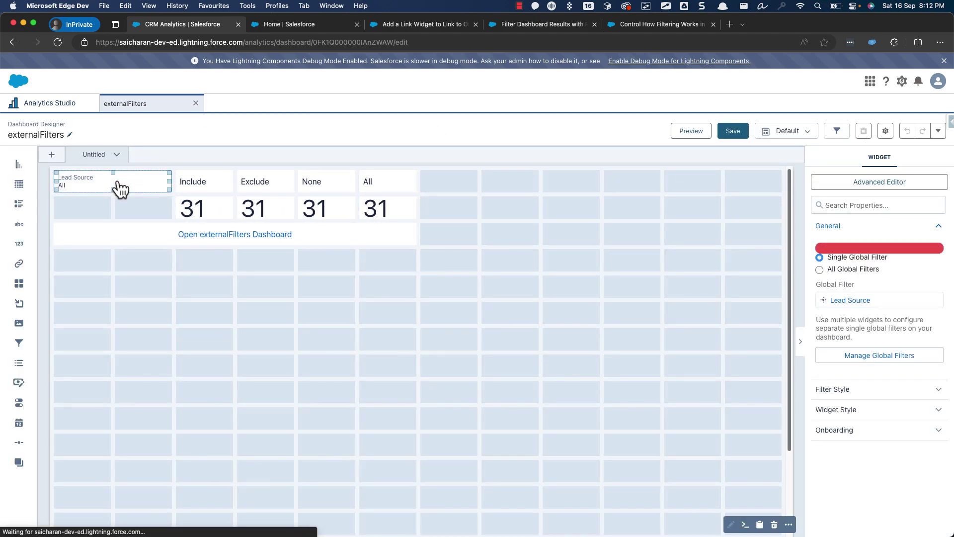
left_click(798, 249)
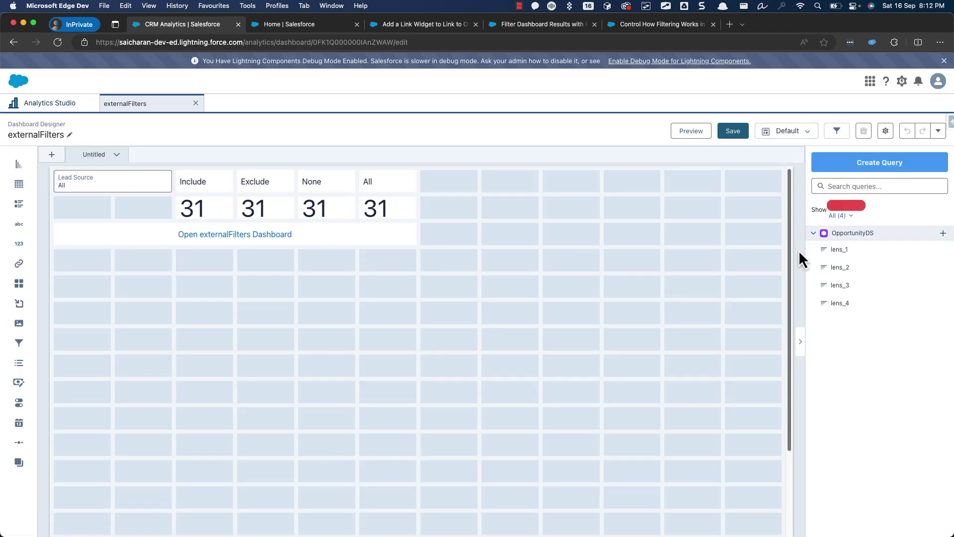
left_click(196, 212)
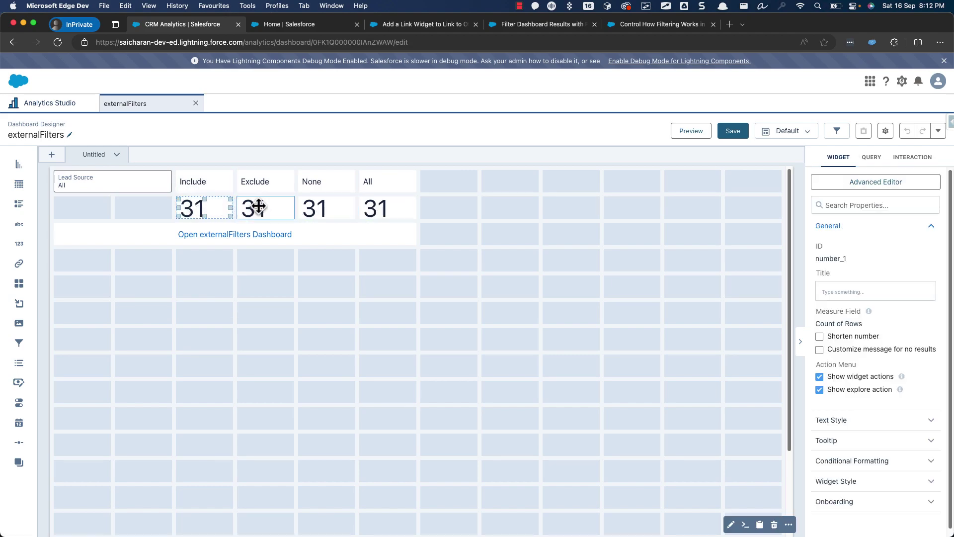
left_click(870, 167)
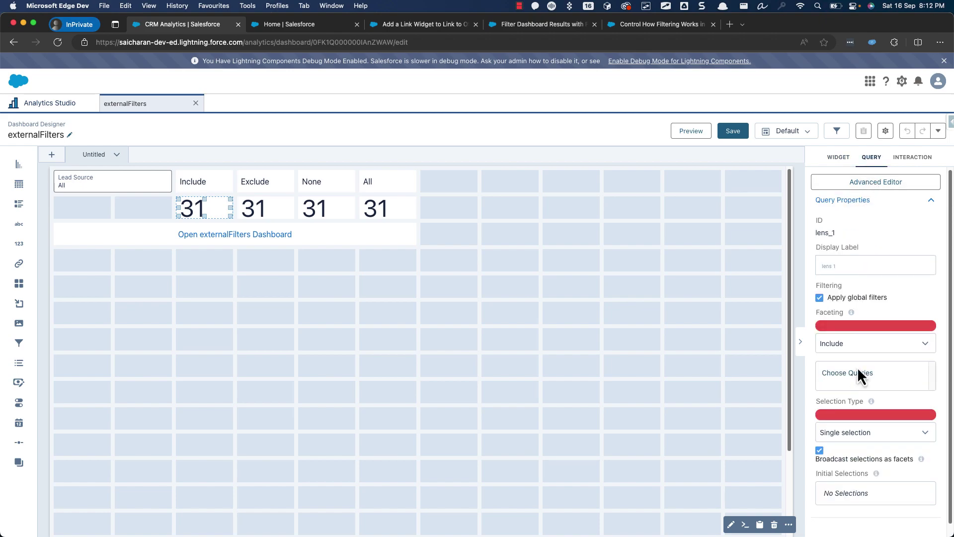
left_click(862, 351)
left_click(860, 347)
Check faceting on the Exclude, None and All counts, then view the link widget's destination.
left_click(270, 199)
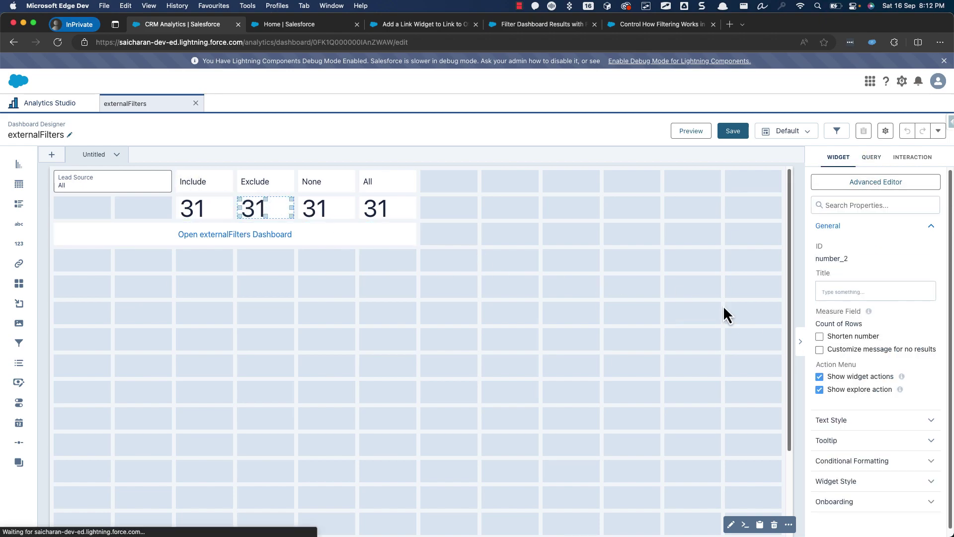
left_click(871, 157)
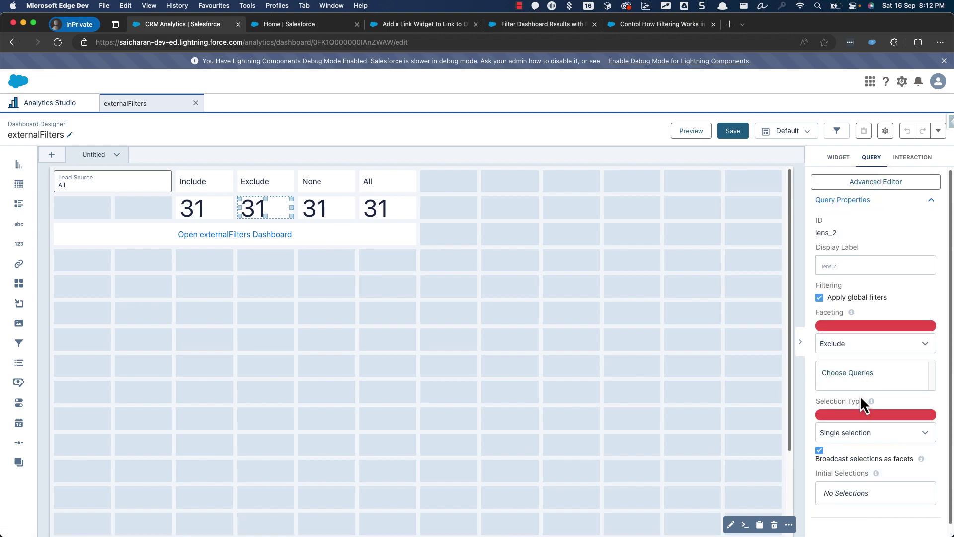
left_click(338, 215)
left_click(877, 164)
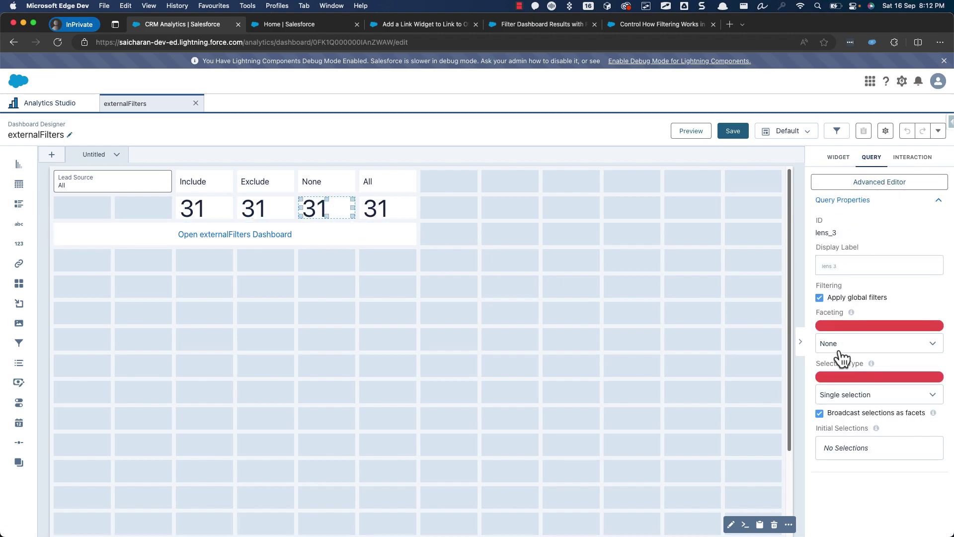
left_click(386, 207)
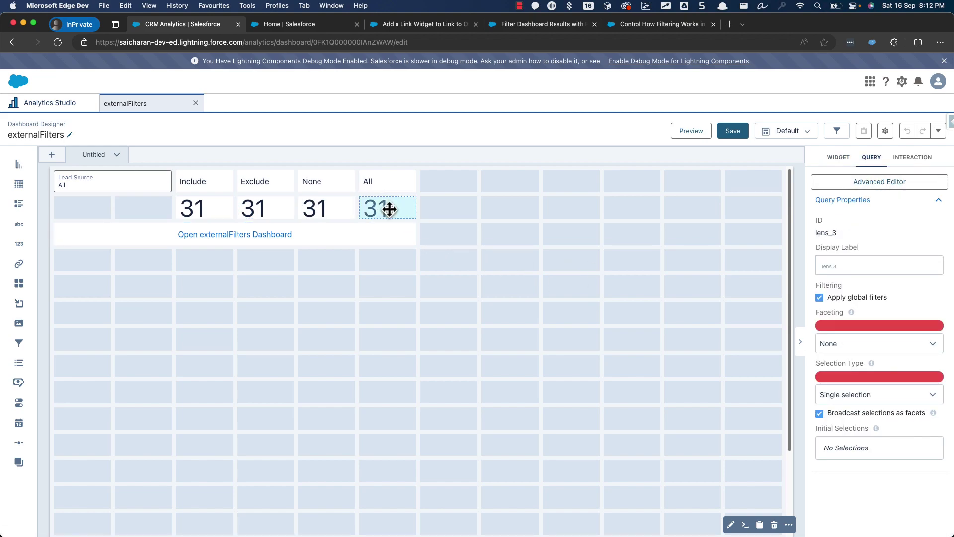
left_click(871, 157)
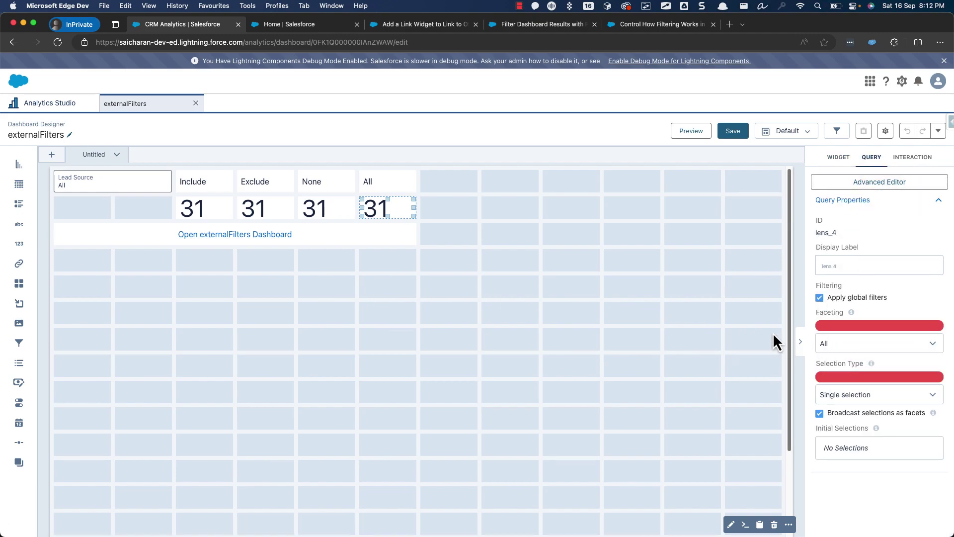
left_click(849, 348)
left_click(850, 348)
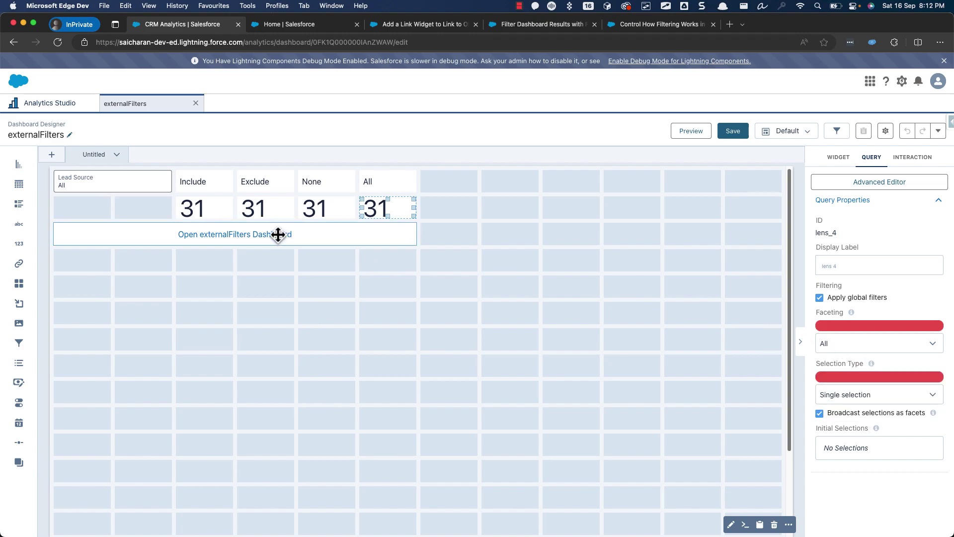
left_click(368, 234)
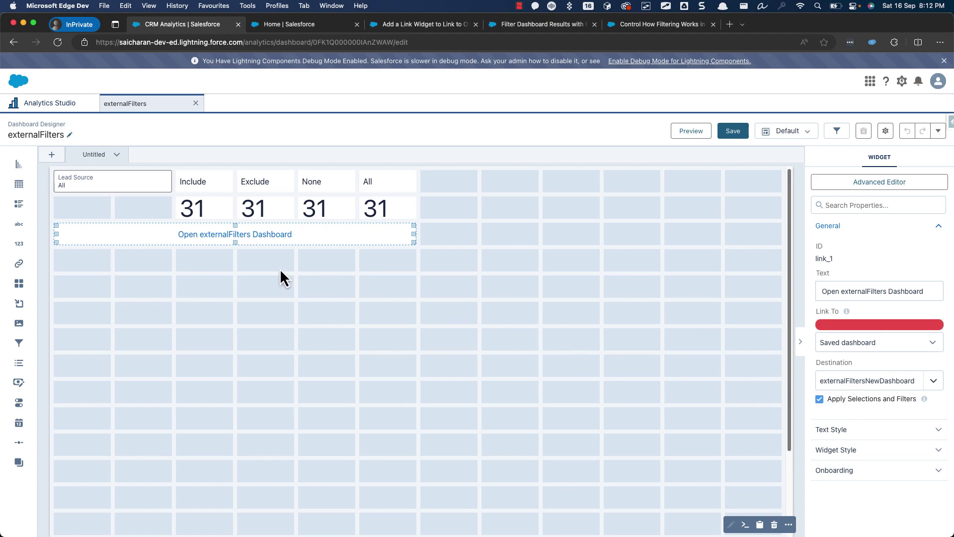
left_click(83, 113)
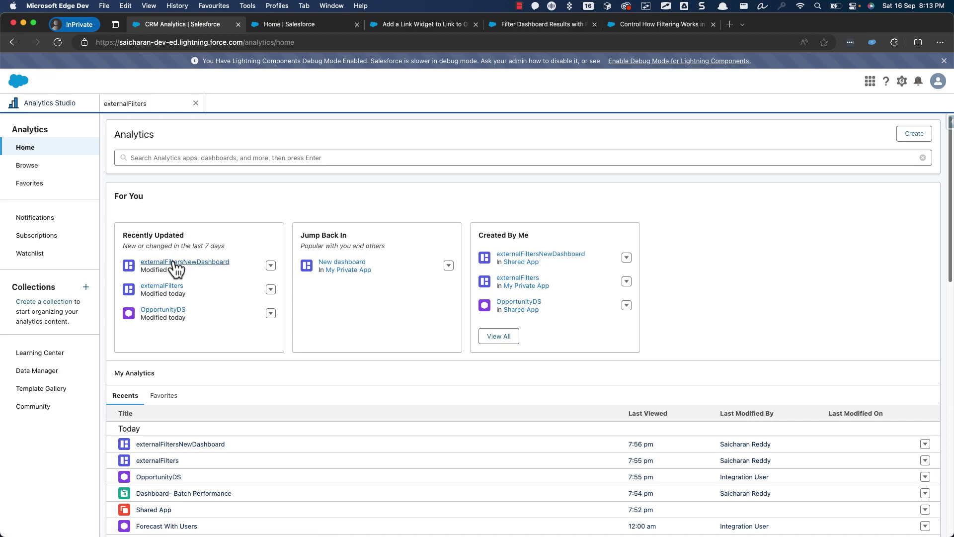
Open externalFiltersNewDashboard in edit mode and confirm its charts use All and Include faceting.
left_click(177, 266)
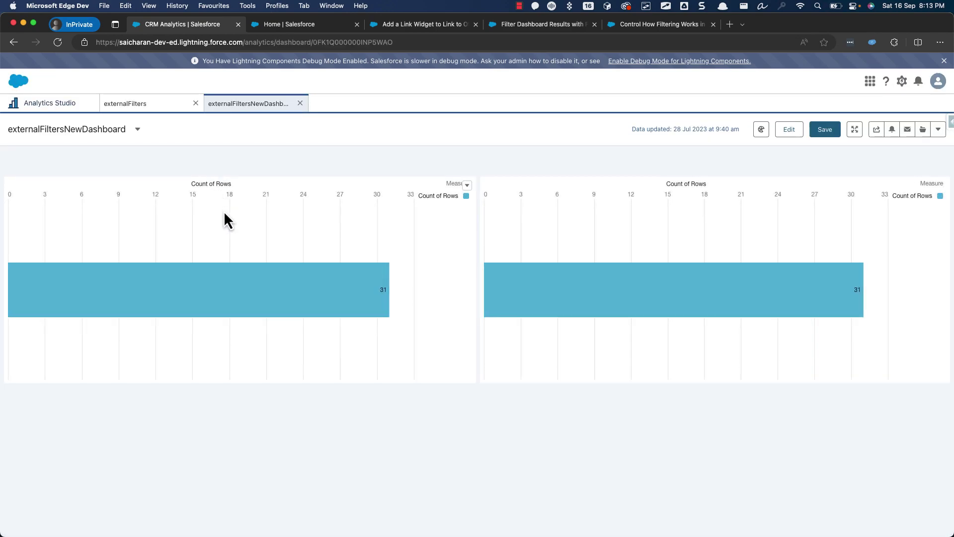
left_click(794, 136)
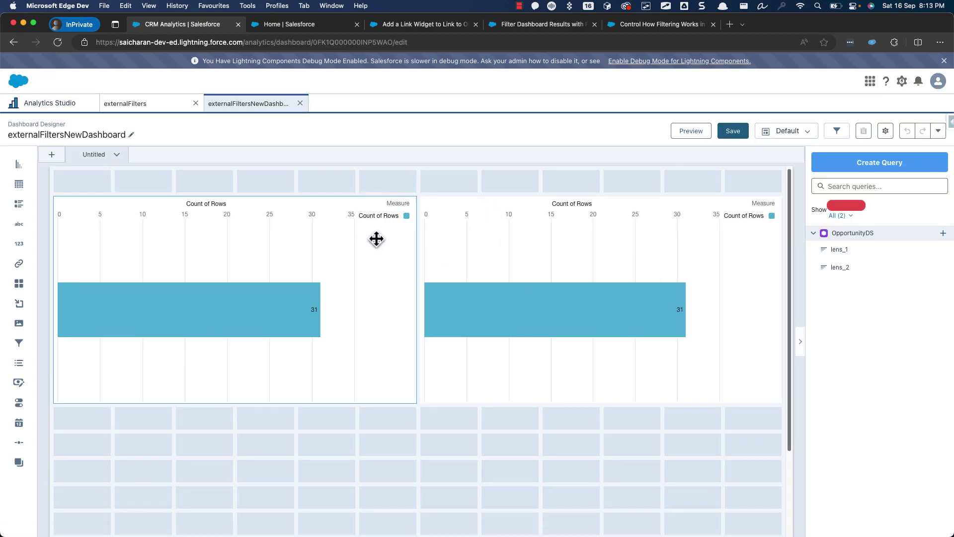
left_click(379, 239)
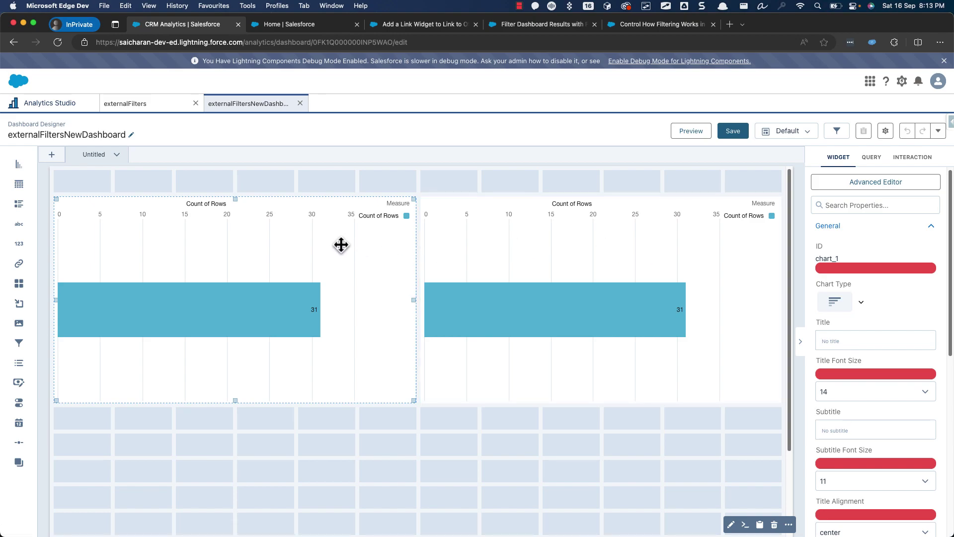
left_click(871, 157)
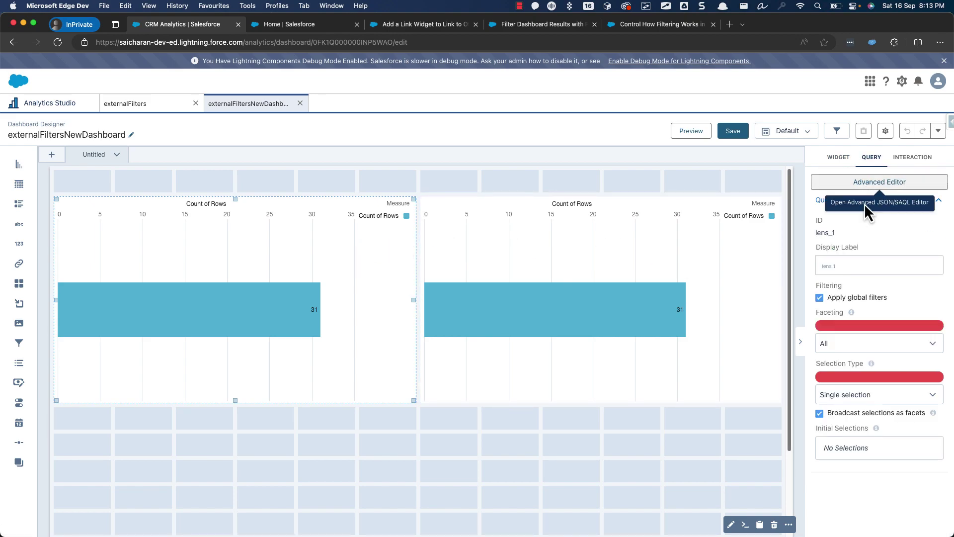
left_click(630, 236)
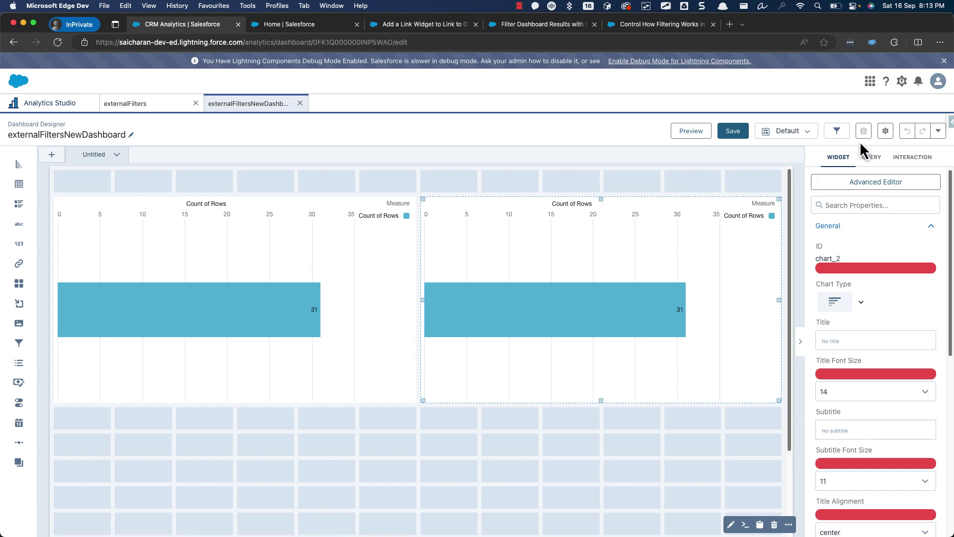
left_click(870, 157)
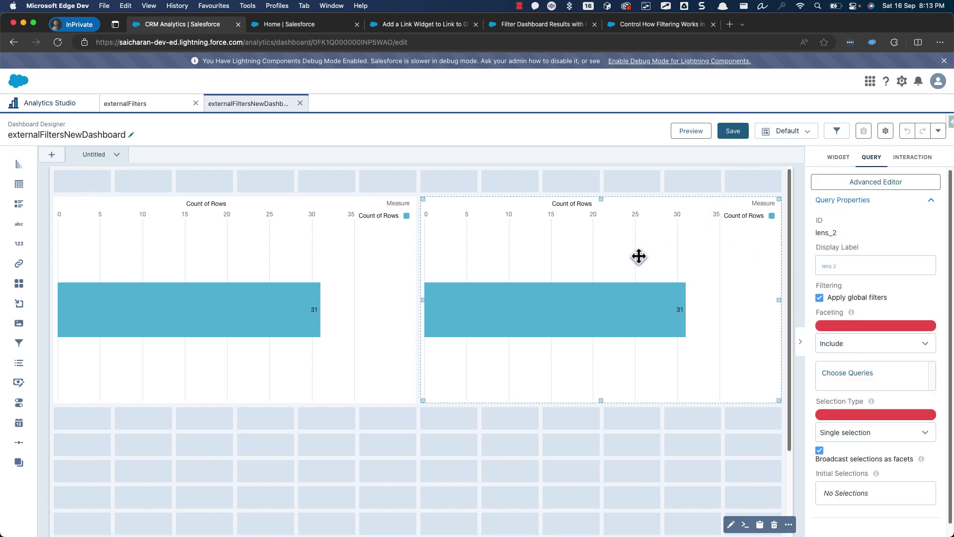
Preview externalFiltersNewDashboard, close it, and return to externalFilters.
left_click(701, 132)
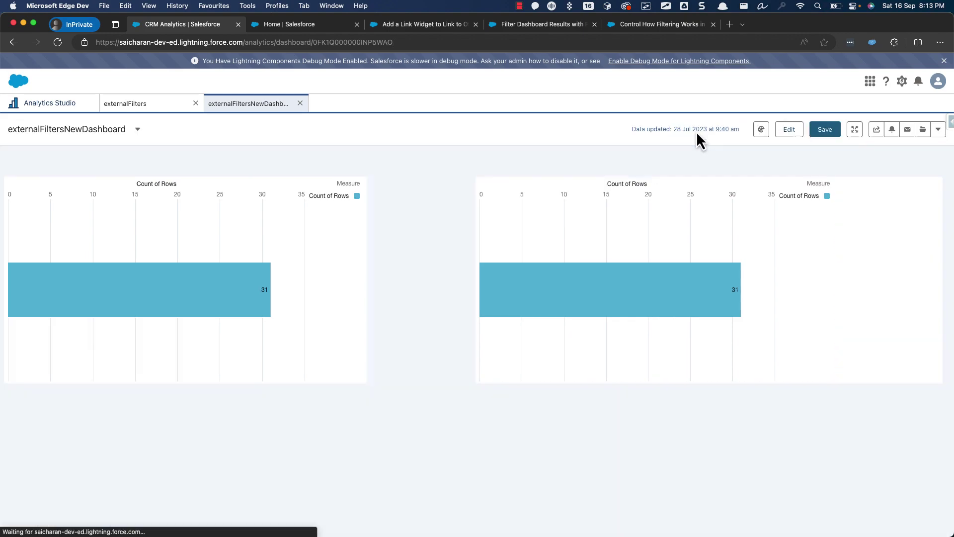
left_click(299, 103)
left_click(149, 106)
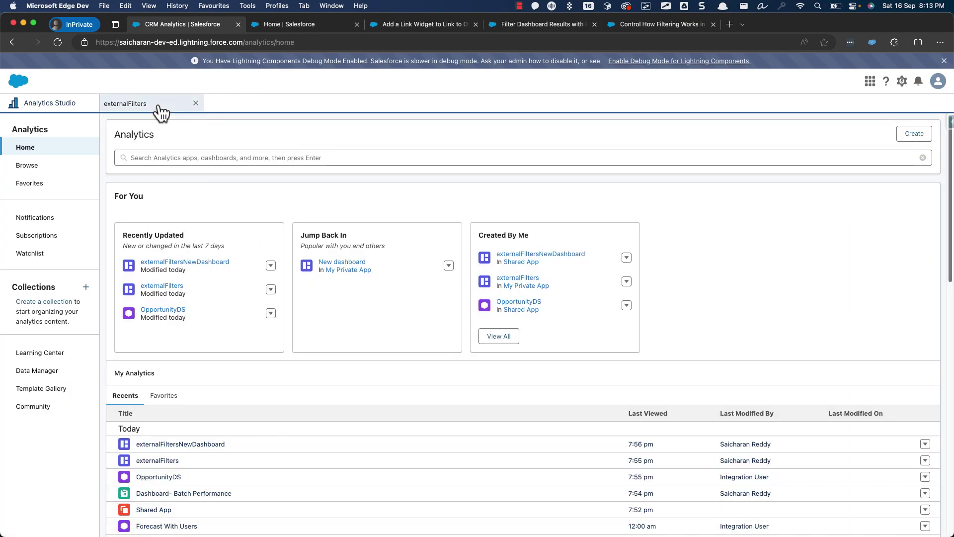
Preview externalFilters, apply Lead Source Employee Referral, and follow the link to externalFiltersNewDashboard.
left_click(690, 132)
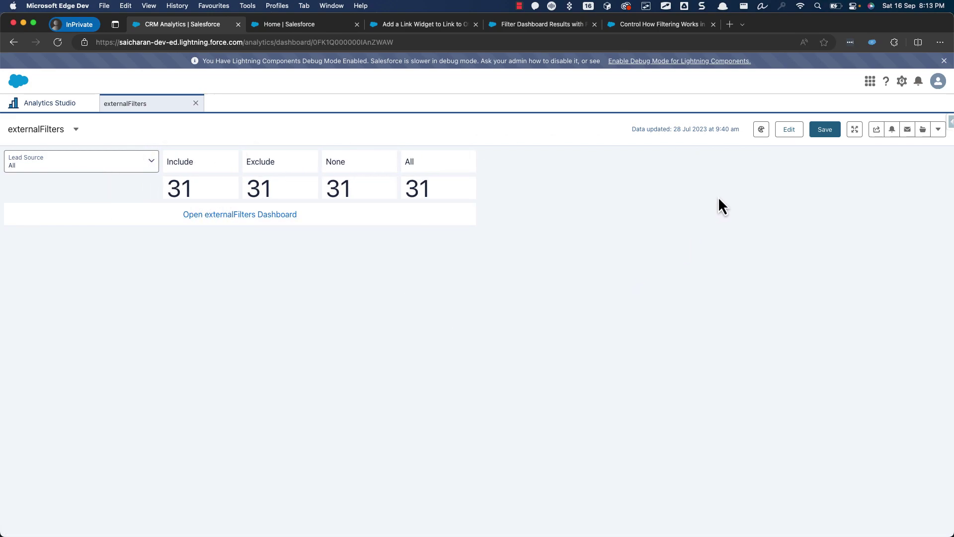
left_click(68, 172)
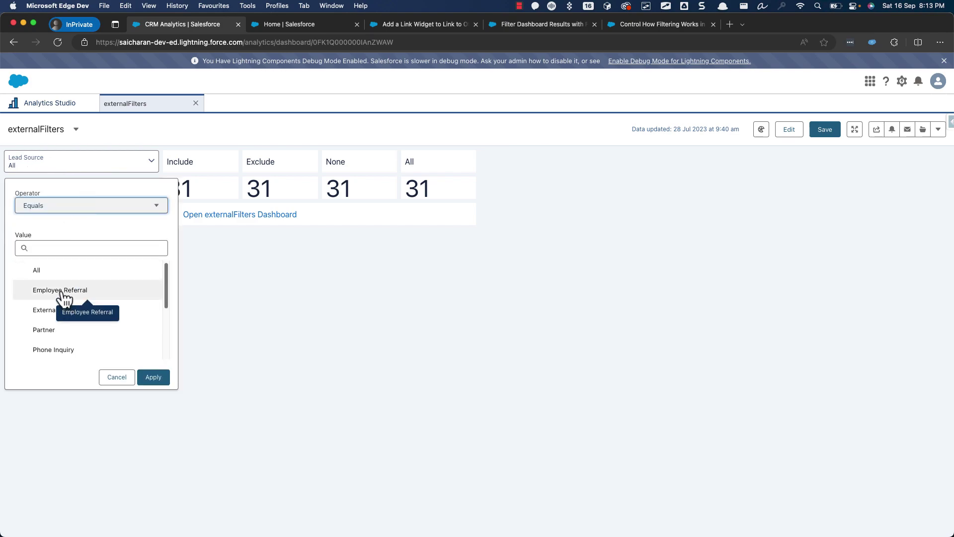
left_click(63, 295)
left_click(151, 382)
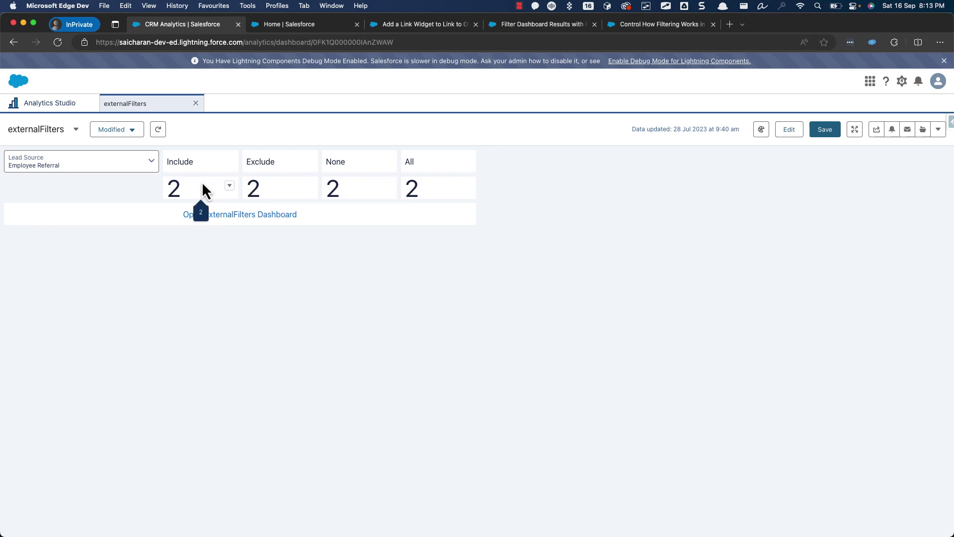
left_click(237, 217)
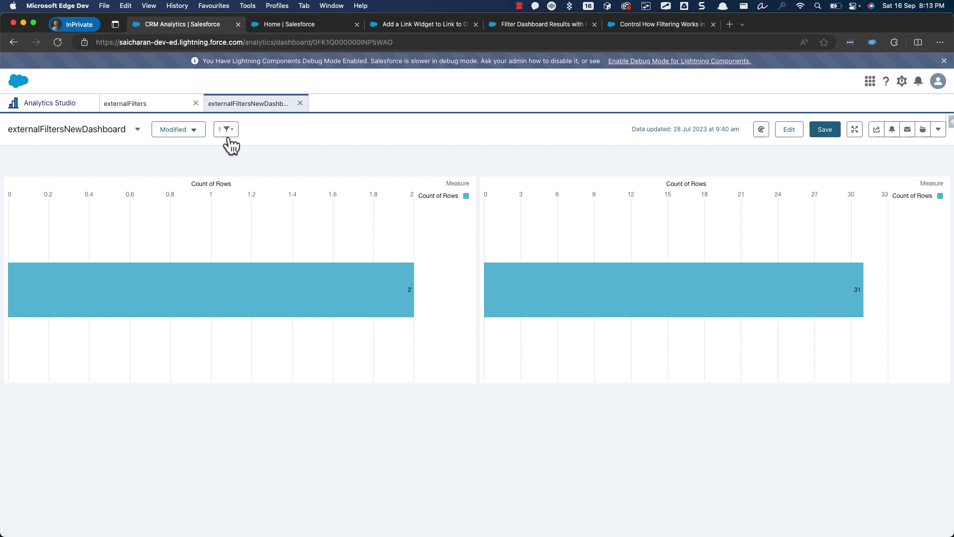
Show the left chart's filter details, where the Employee Referral filter appears.
left_click(164, 106)
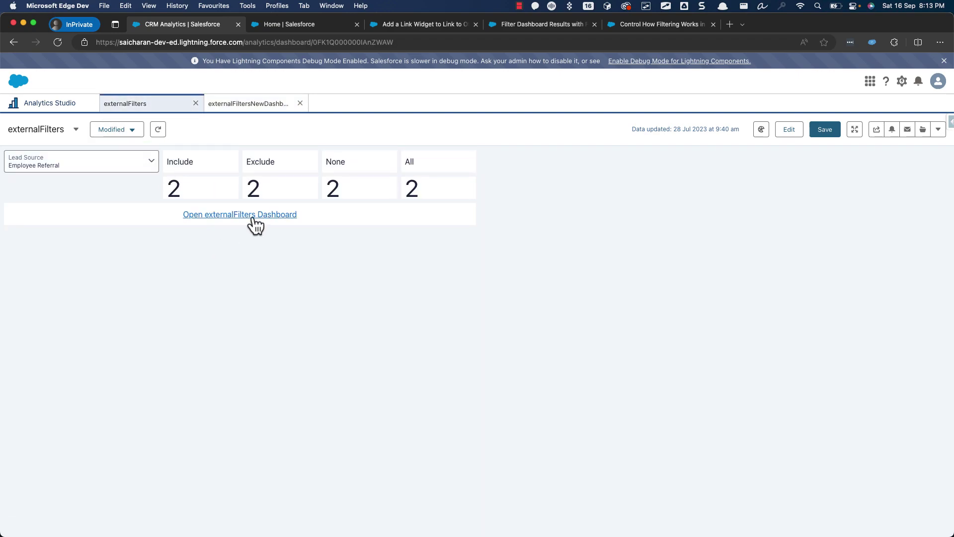
left_click(247, 107)
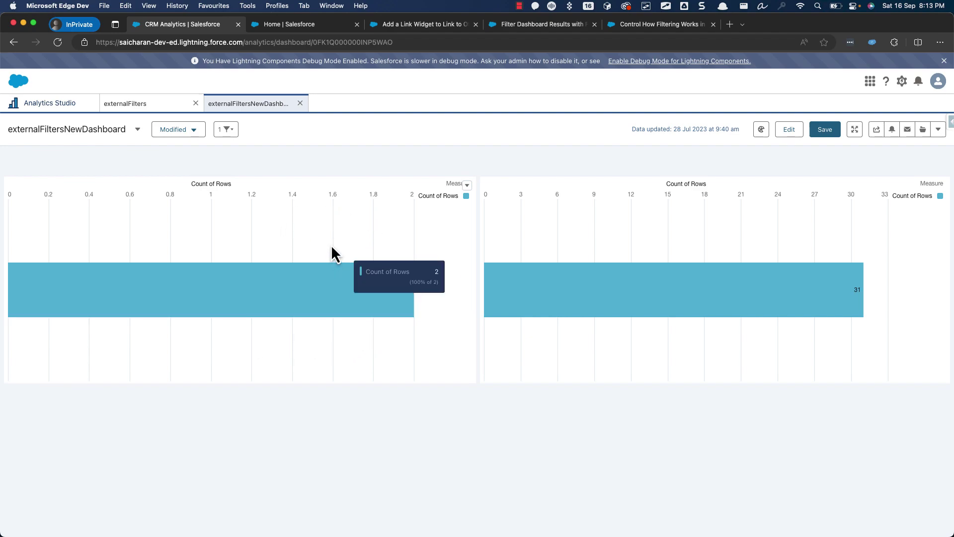
left_click(467, 185)
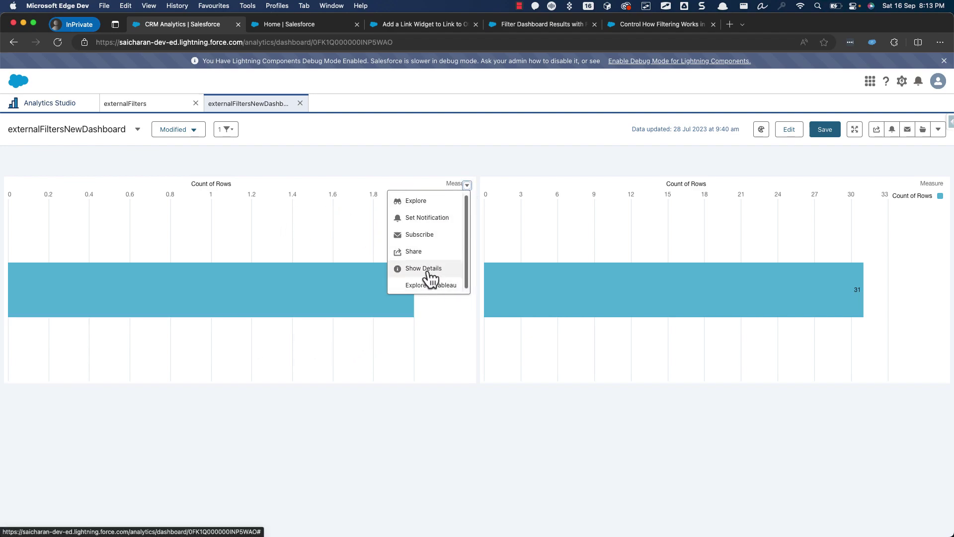
left_click(430, 272)
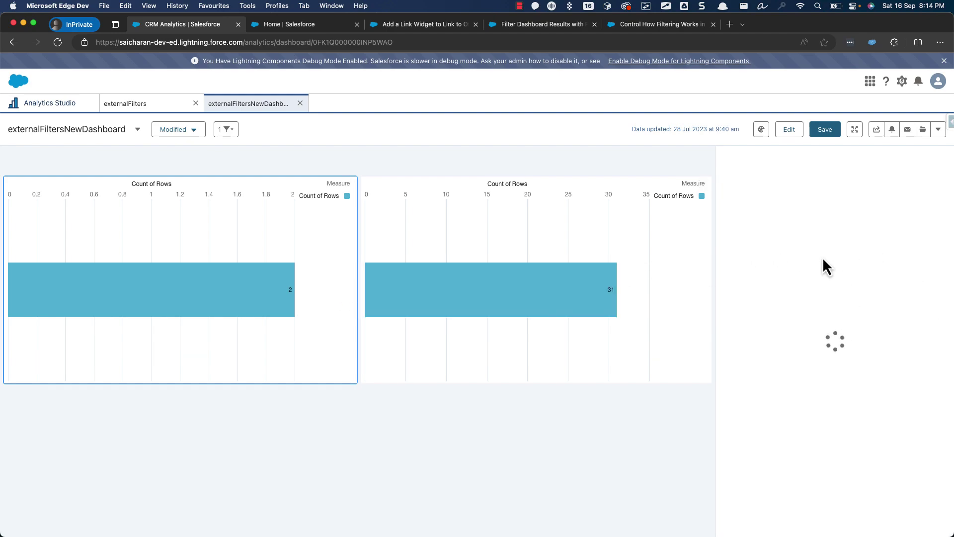
left_click_drag(775, 257, 833, 255)
left_click(854, 253)
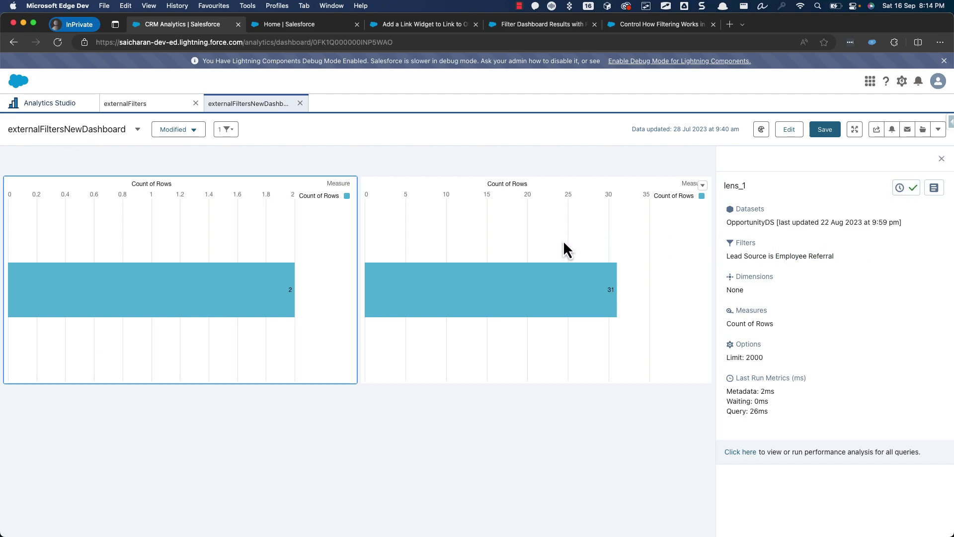
Show the right chart's query details, then return to externalFilters.
left_click(703, 185)
left_click(663, 271)
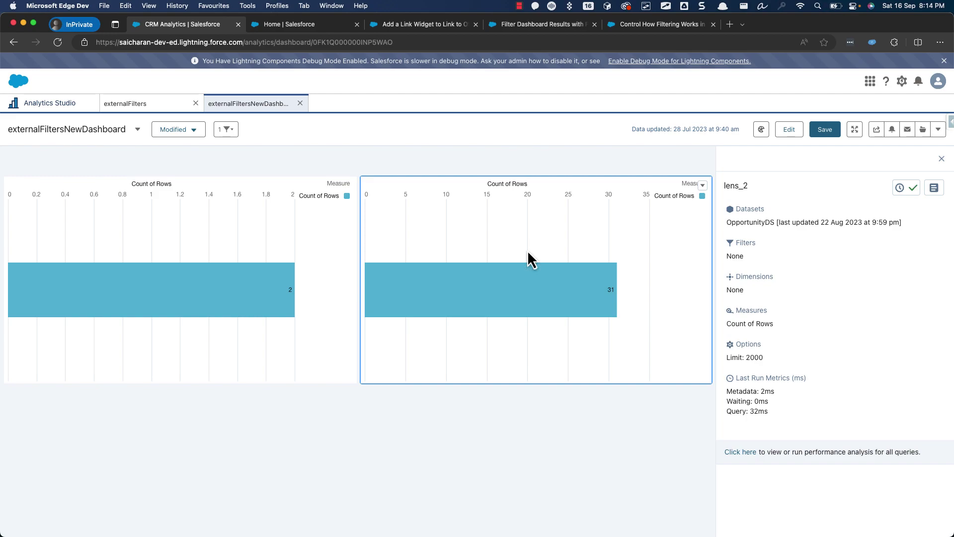
left_click(150, 106)
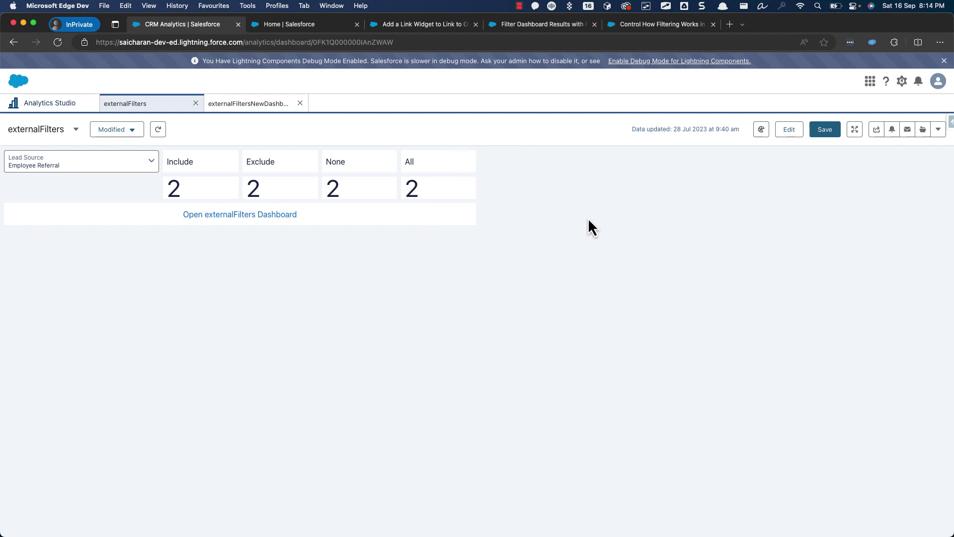
Move the Home tab first, close the CRM Analytics tab, and reload Home.
left_click_drag(292, 25, 197, 28)
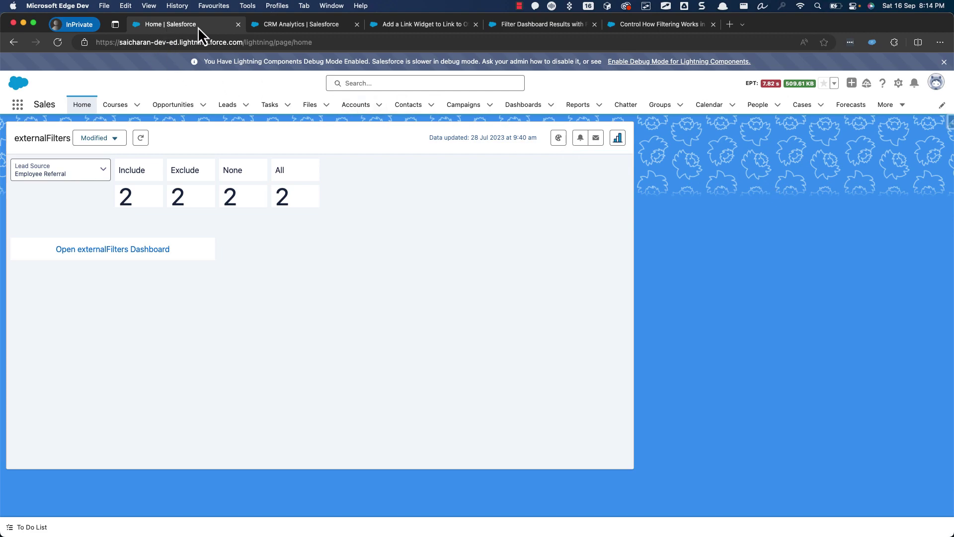
left_click(287, 27)
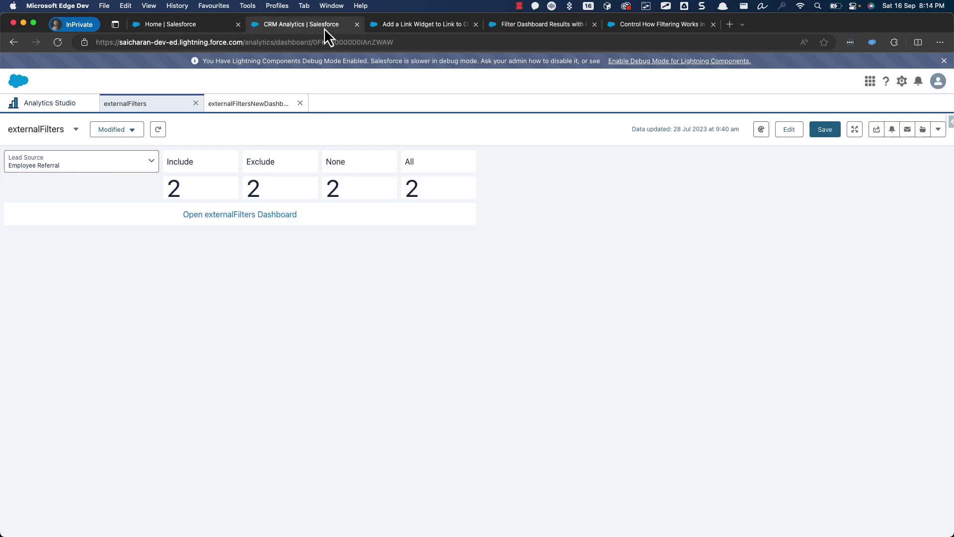
key("super+w")
left_click(213, 26)
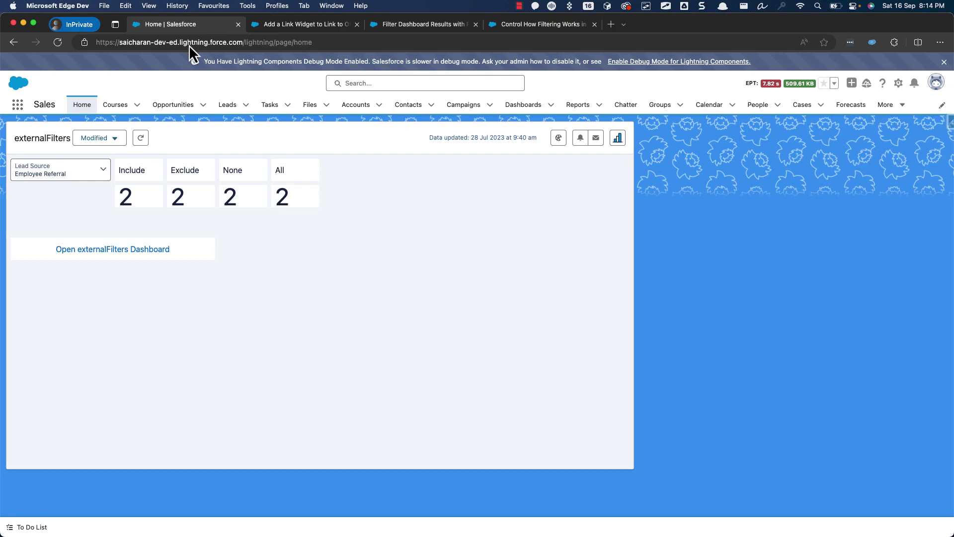
left_click(56, 42)
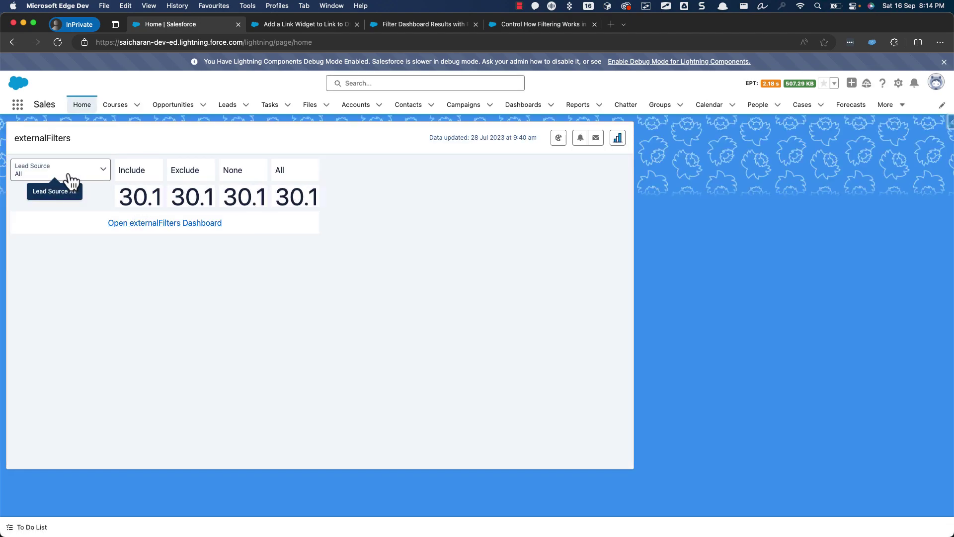
Filter the embedded dashboard's Lead Source to Employee Referral.
left_click(67, 176)
left_click(56, 308)
left_click(164, 395)
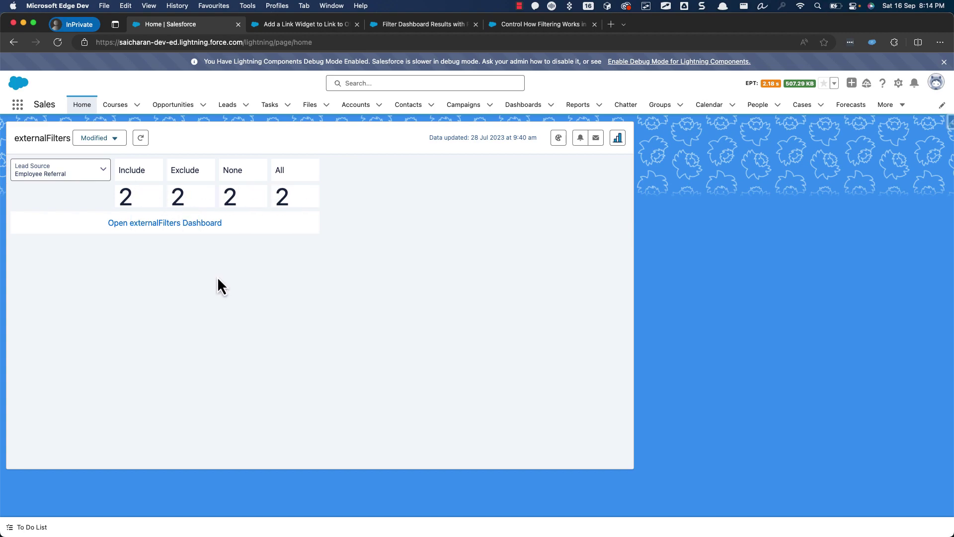
Follow the embedded link to externalFiltersNewDashboard, check charts at 2 and 31, then return Home.
left_click(154, 226)
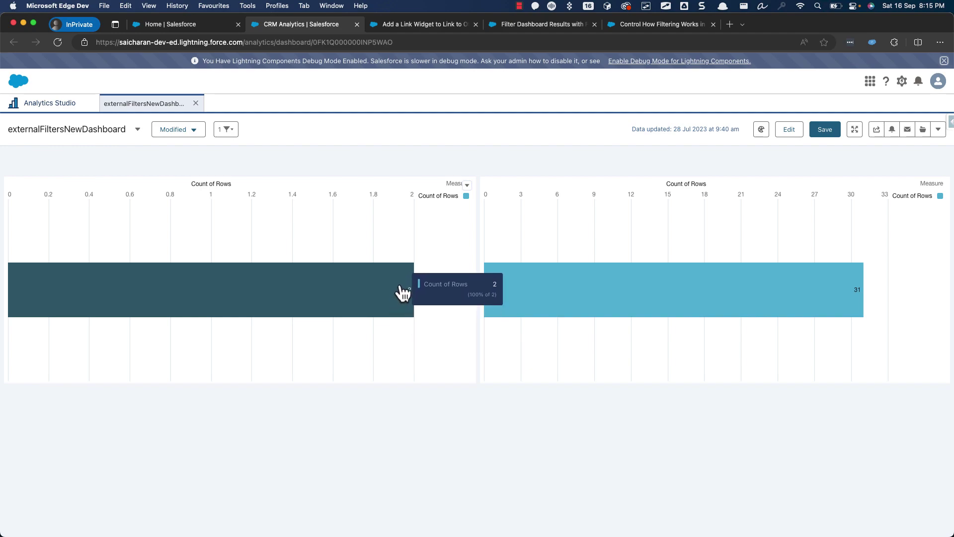
mouse_move(686, 292)
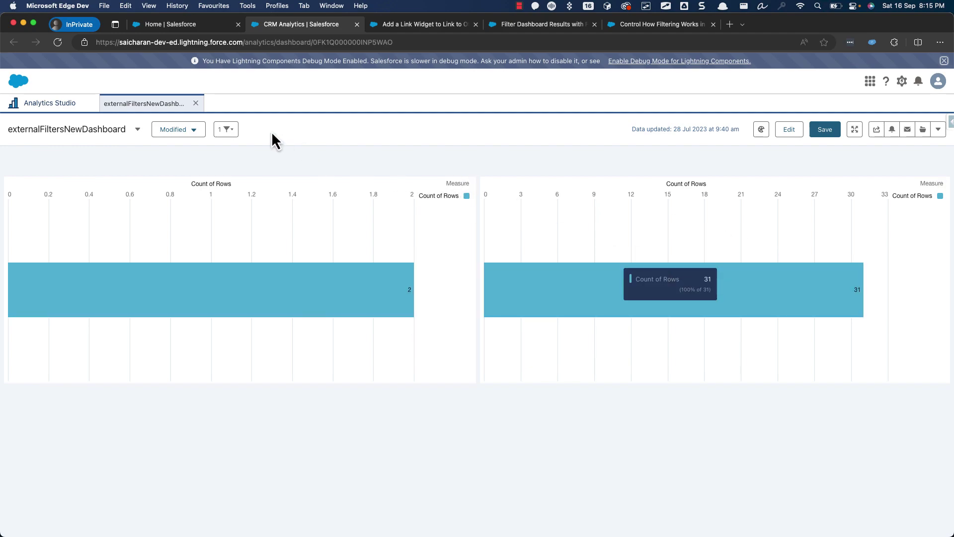
left_click(176, 26)
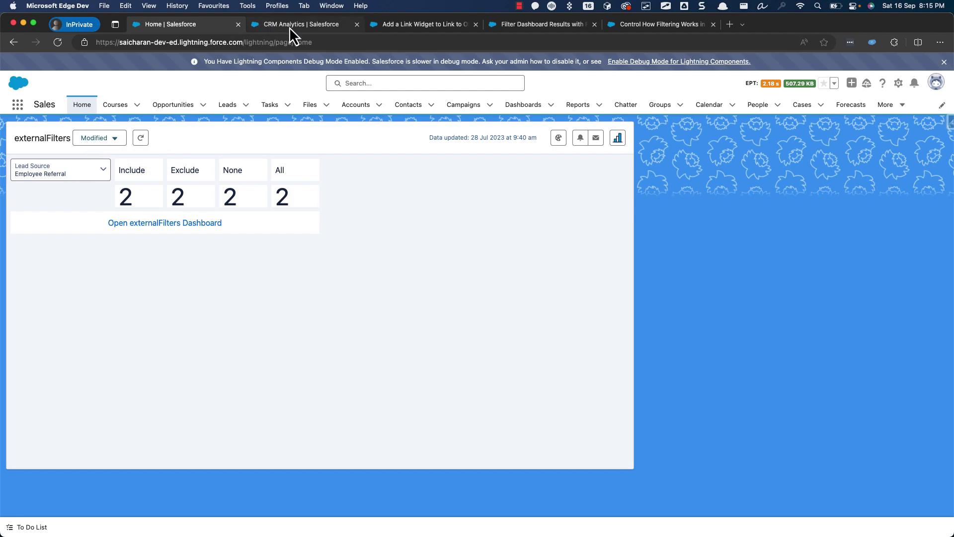
Close the linked dashboard's tab and open the embedded externalFilters dashboard in Analytics Studio.
left_click(323, 24)
left_click(357, 24)
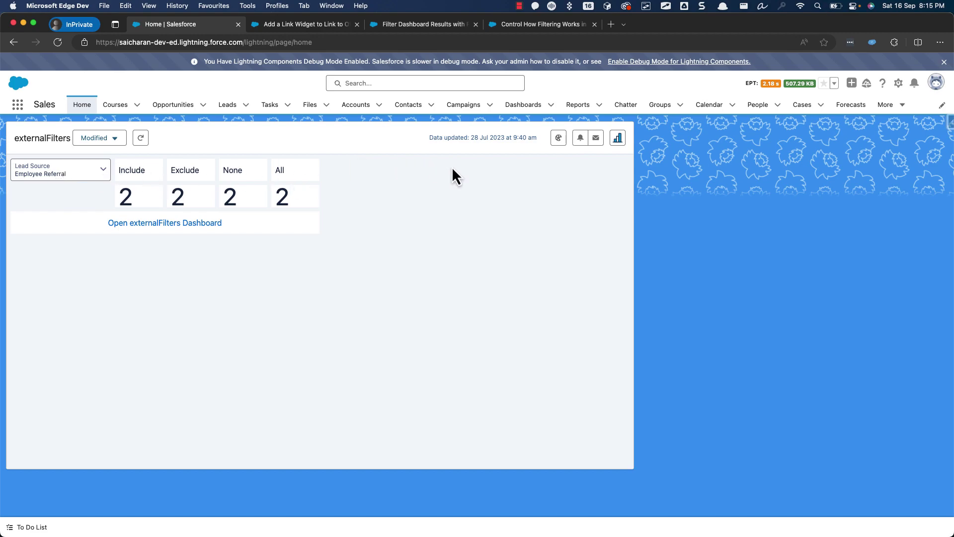
left_click(617, 139)
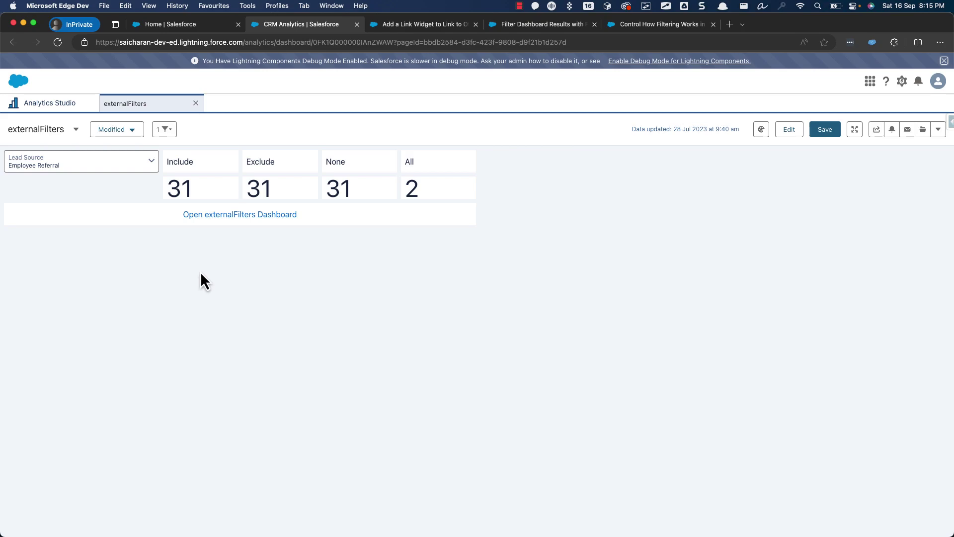
Compare Home and Analytics Studio counts, then open the External Filters panel listing Employee Referral.
left_click(201, 27)
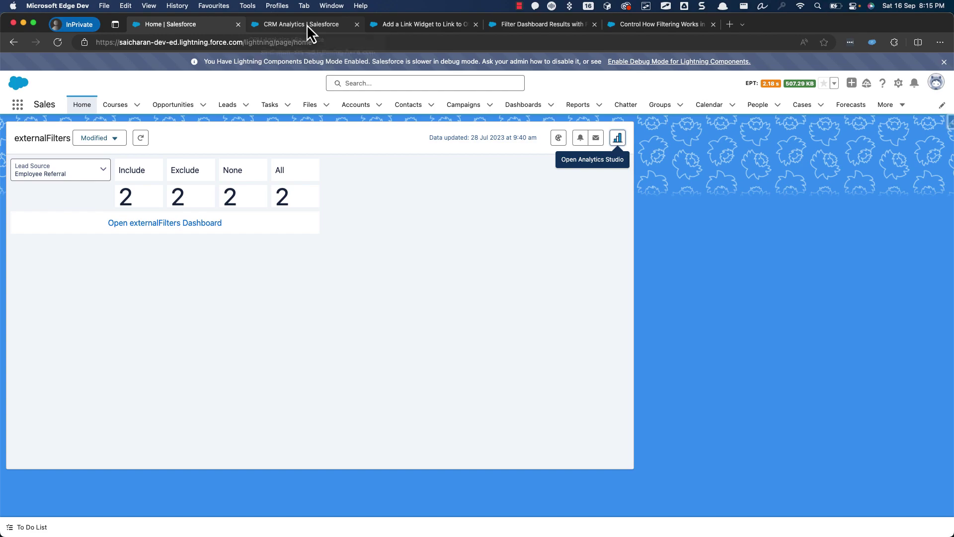
left_click(306, 25)
left_click(200, 28)
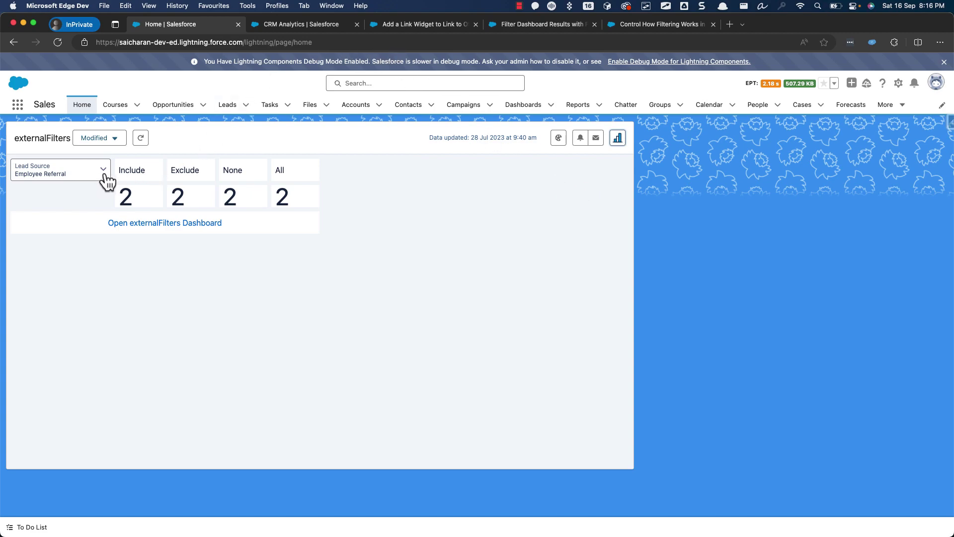
left_click(618, 139)
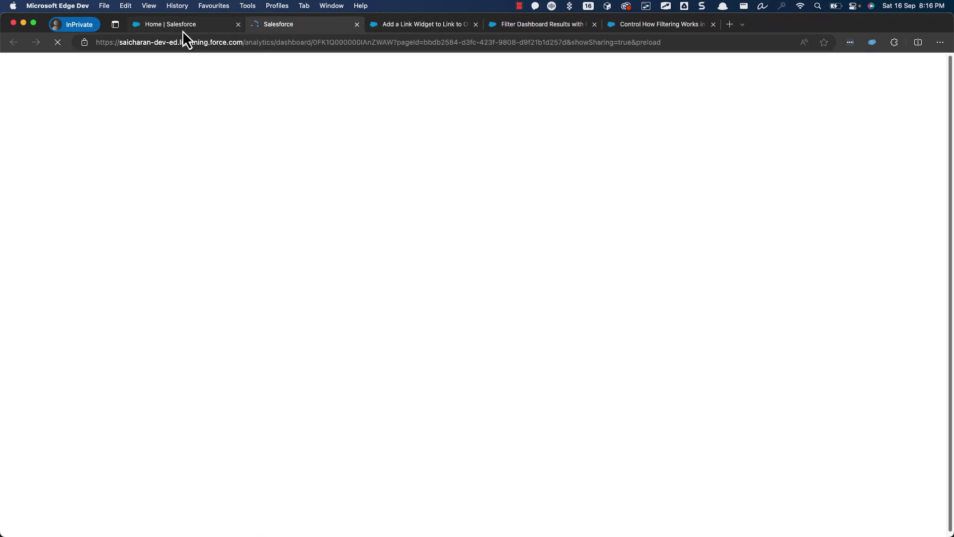
left_click(183, 30)
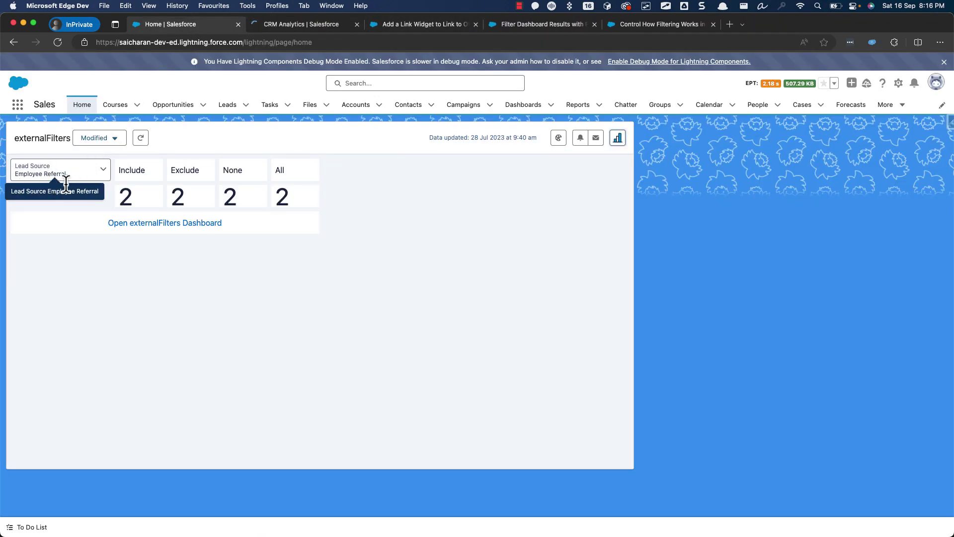
left_click(299, 24)
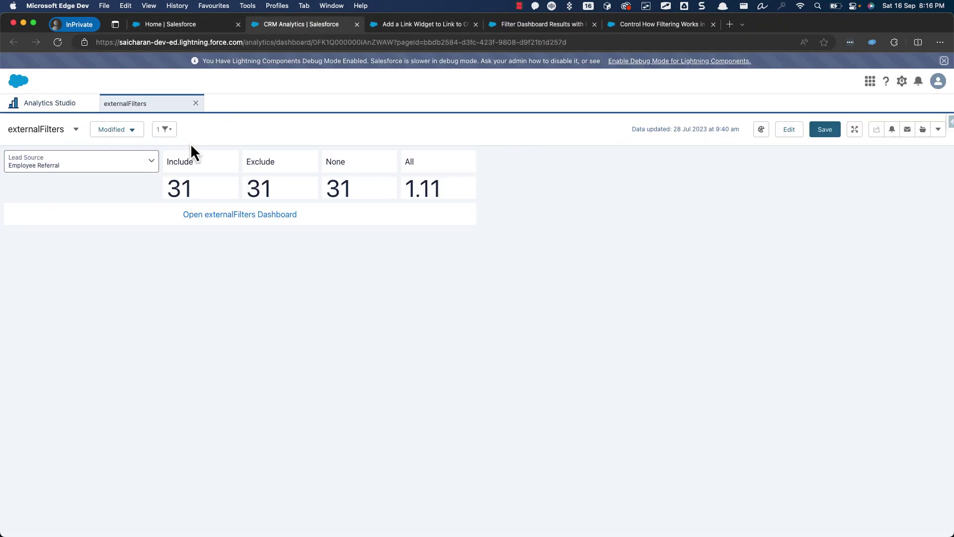
left_click(167, 131)
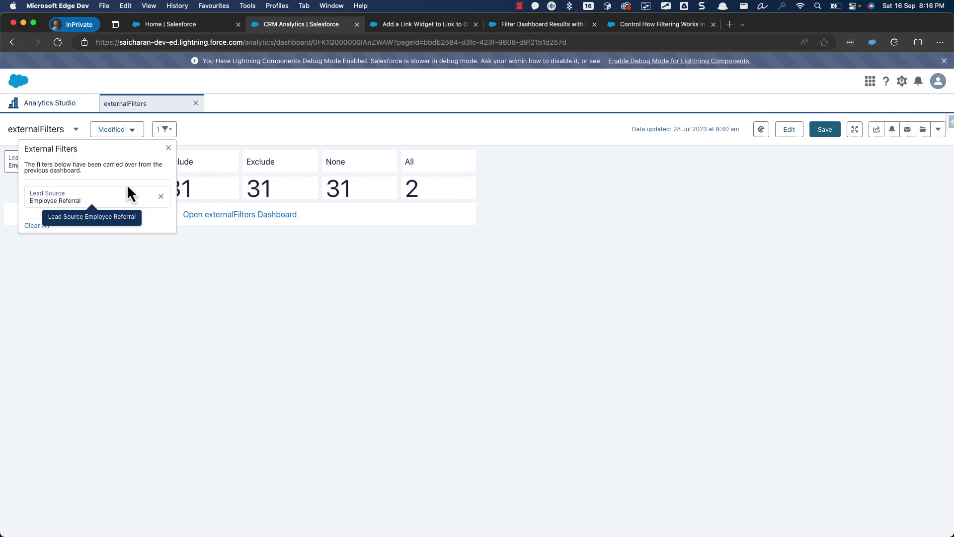
Close the External Filters panel and read the 'Add a Link Widget to Link to Other Assets' article.
left_click(215, 129)
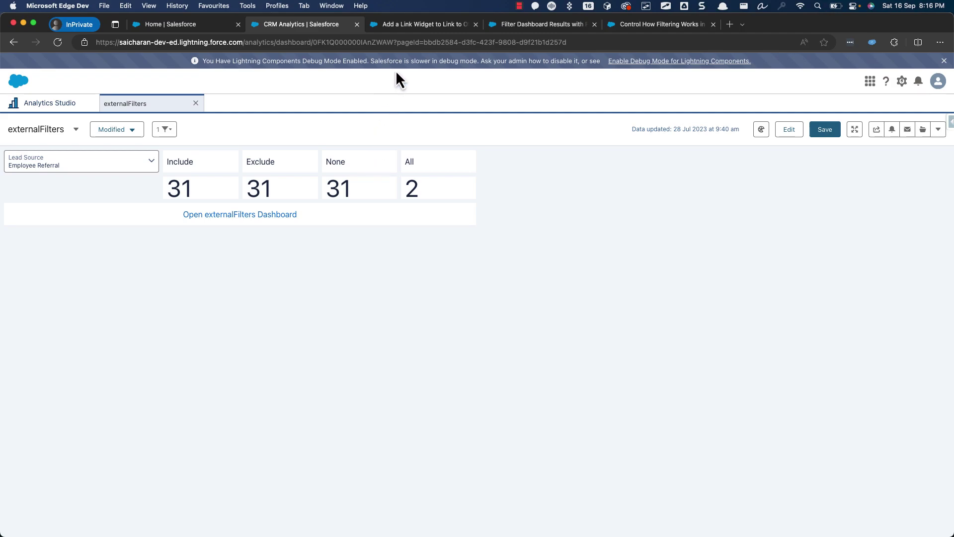
left_click(405, 25)
scroll(586, 338, "down", 2)
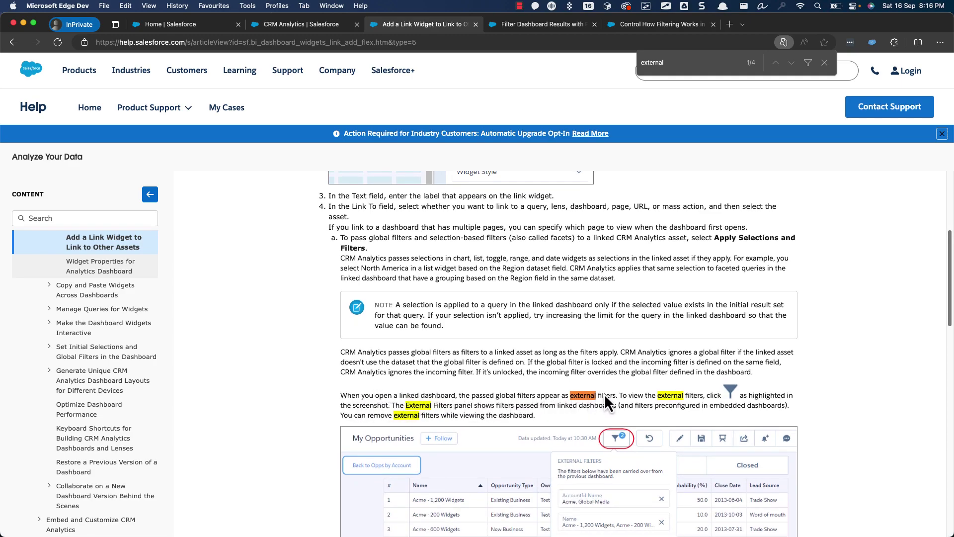
Highlight the sentence on passed filters, then open the 'Filter Dashboard Results with Faceting' article.
left_click_drag(615, 398, 339, 398)
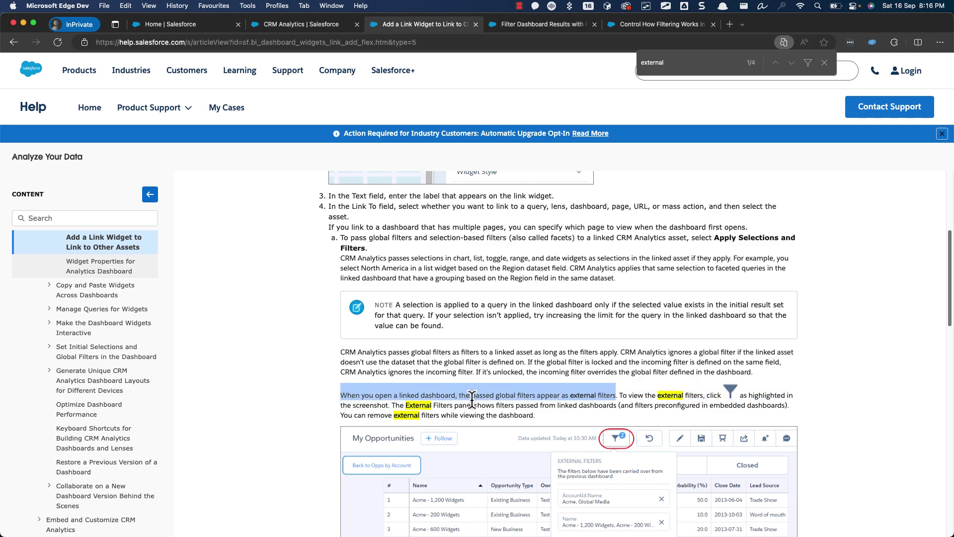
left_click(440, 400)
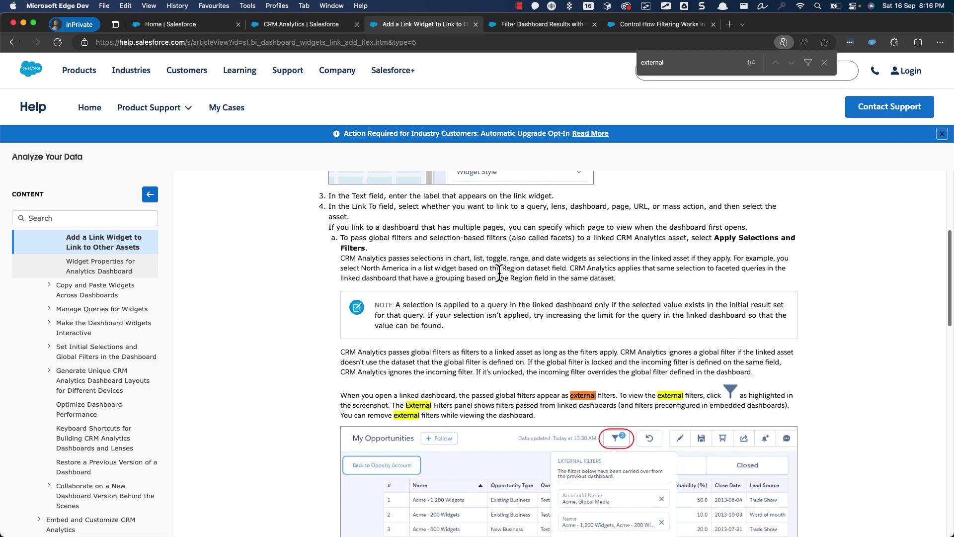
left_click(541, 23)
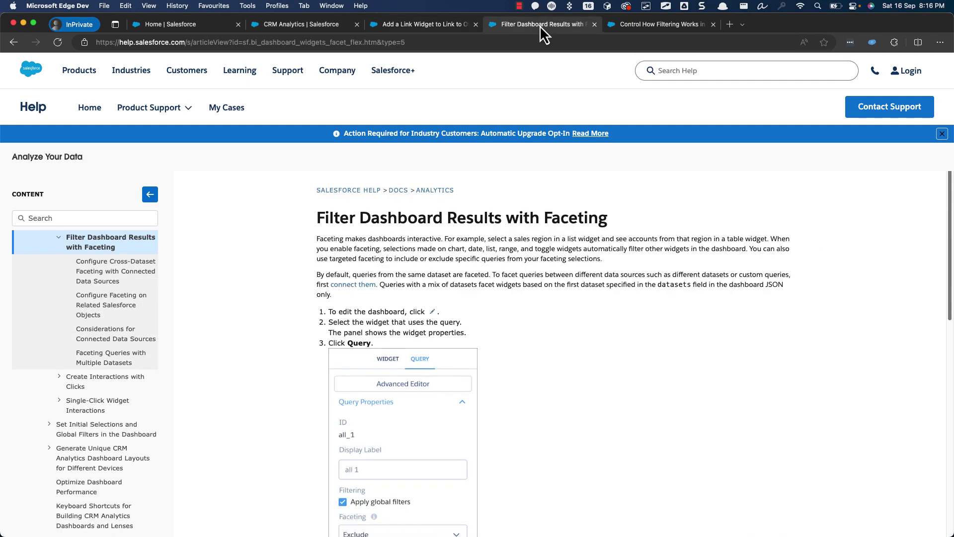
Find and highlight the Help note about setting faceting to All.
scroll(541, 275, "down", 4)
scroll(541, 275, "down", 4)
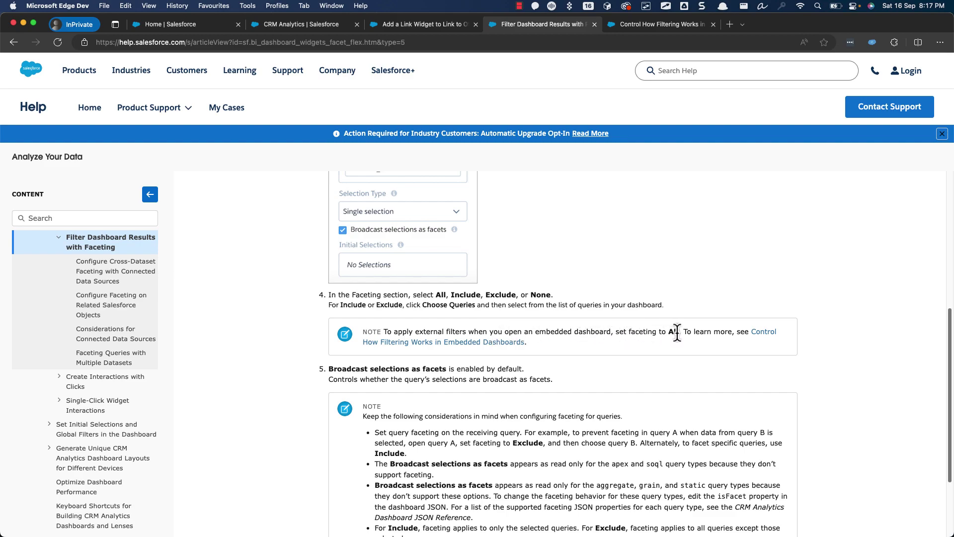
left_click_drag(677, 332, 632, 333)
left_click(614, 348)
In 'Control How Filtering Works in Embedded Dashboards', highlight the faceting sentence, then return Home.
left_click(637, 26)
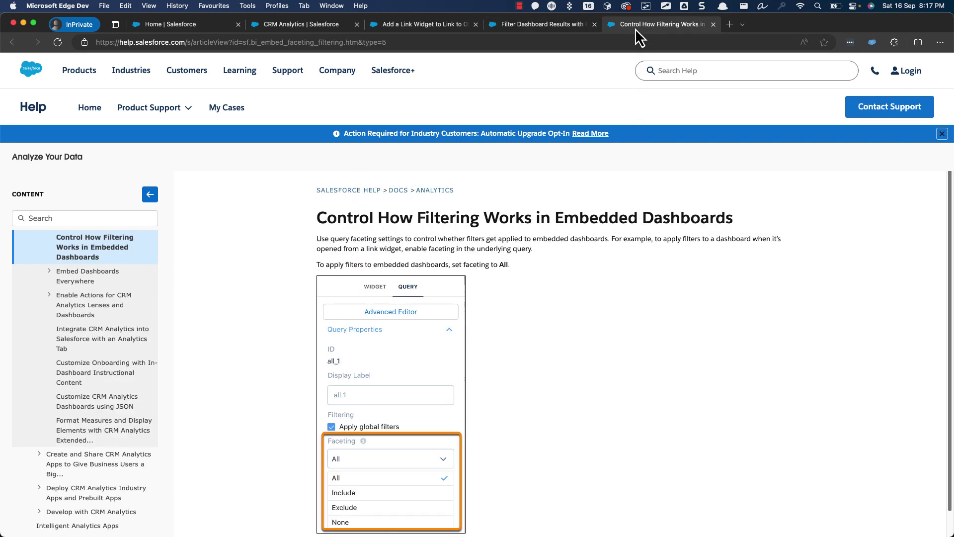
scroll(398, 199, "down", 5)
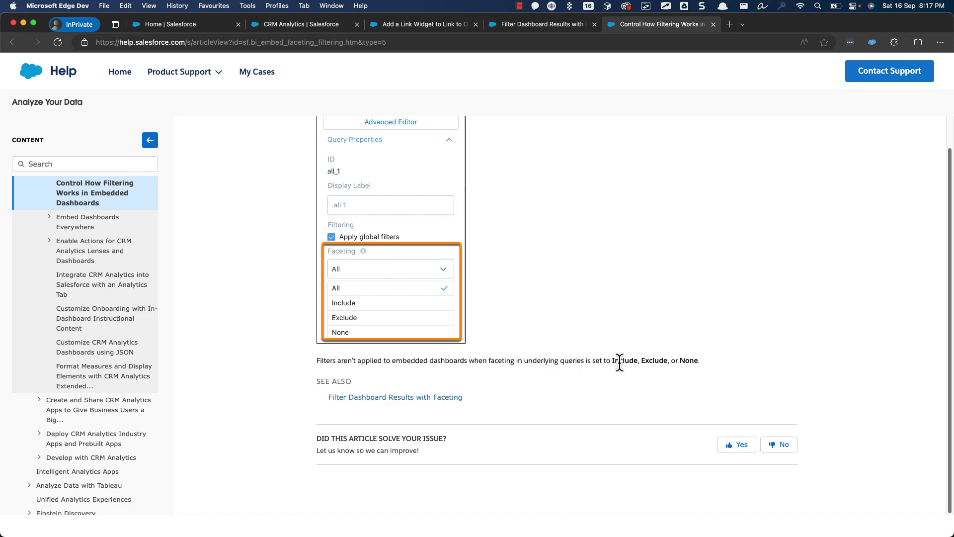
left_click_drag(702, 368, 316, 362)
left_click(194, 24)
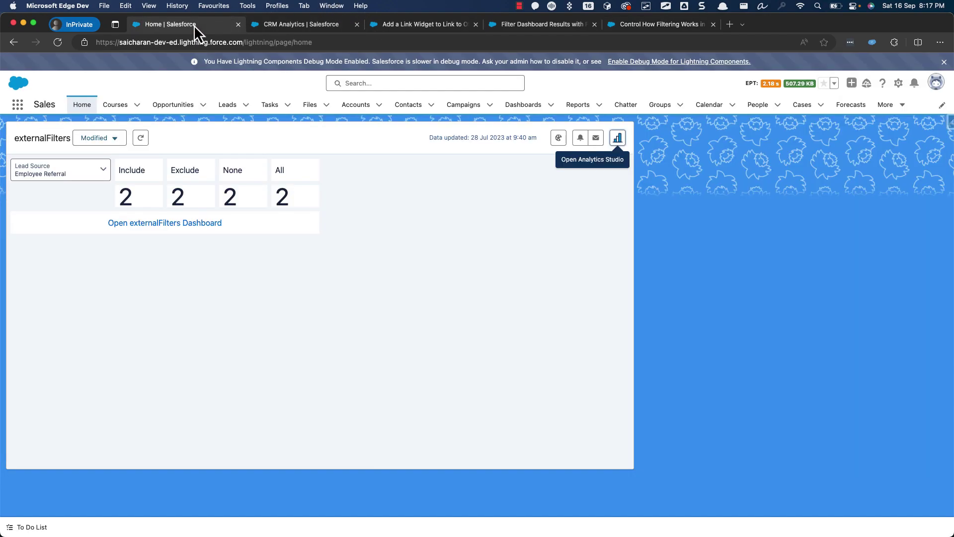